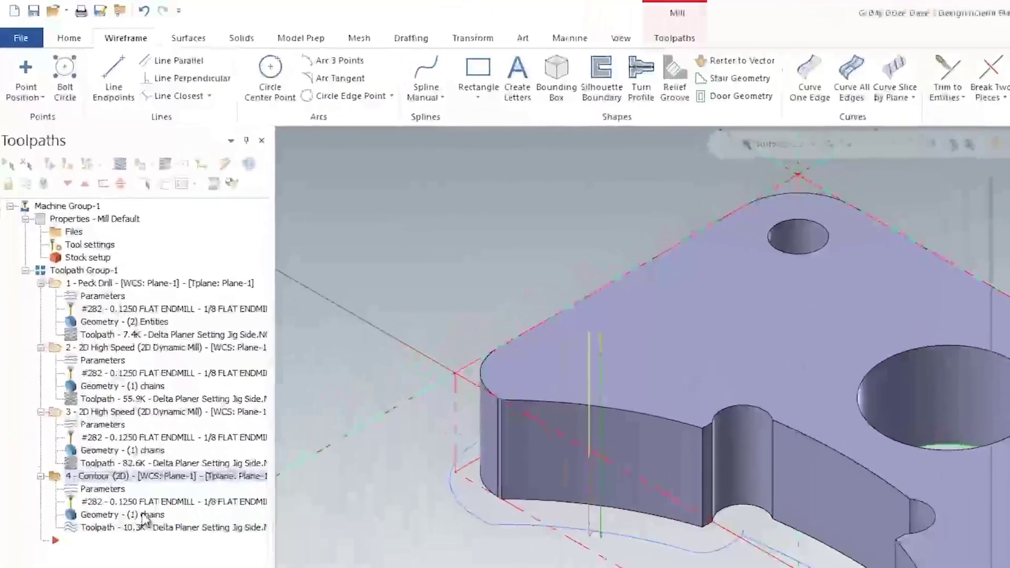
In the 2D contour toolpath's solid chain, add a change at point with feedrate 5 where the loop enters the rounded notch beside the chain start
{"action": "left_click", "coordinate": [128, 457]}
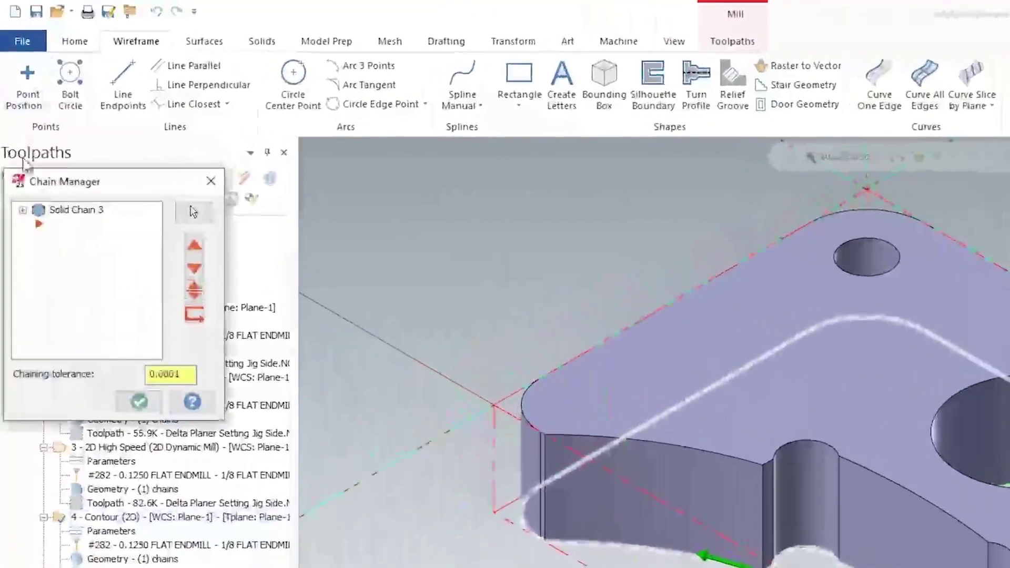
{"action": "left_click", "coordinate": [23, 210]}
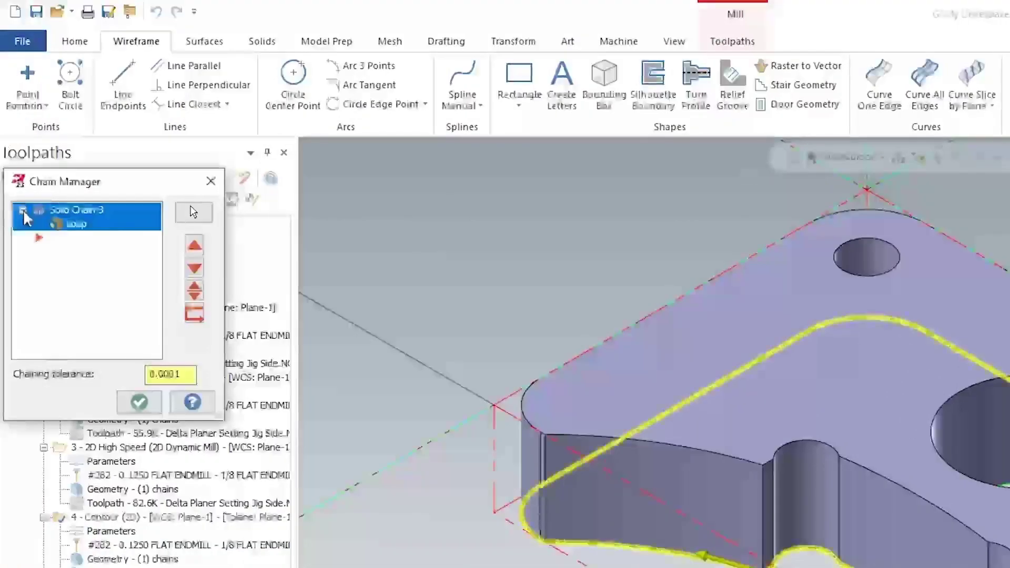
{"action": "left_click", "coordinate": [79, 224]}
{"action": "right_click", "coordinate": [81, 226]}
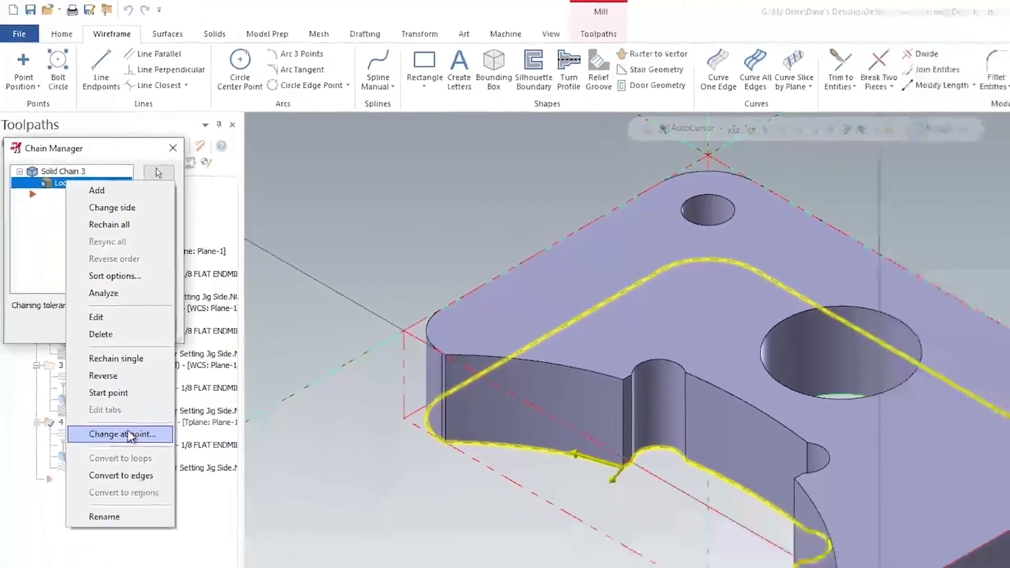
{"action": "left_click", "coordinate": [127, 434]}
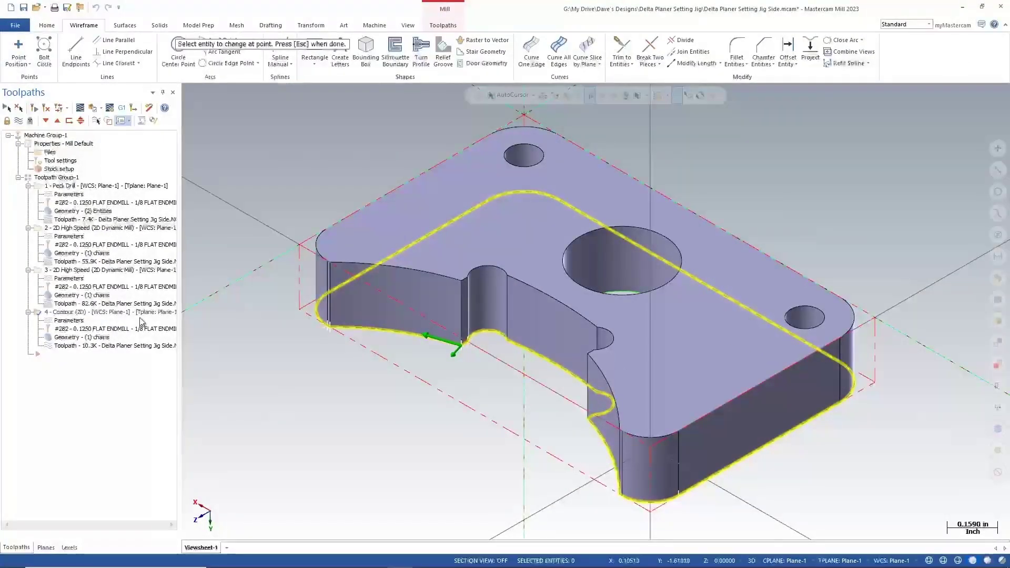
{"action": "left_click", "coordinate": [509, 348]}
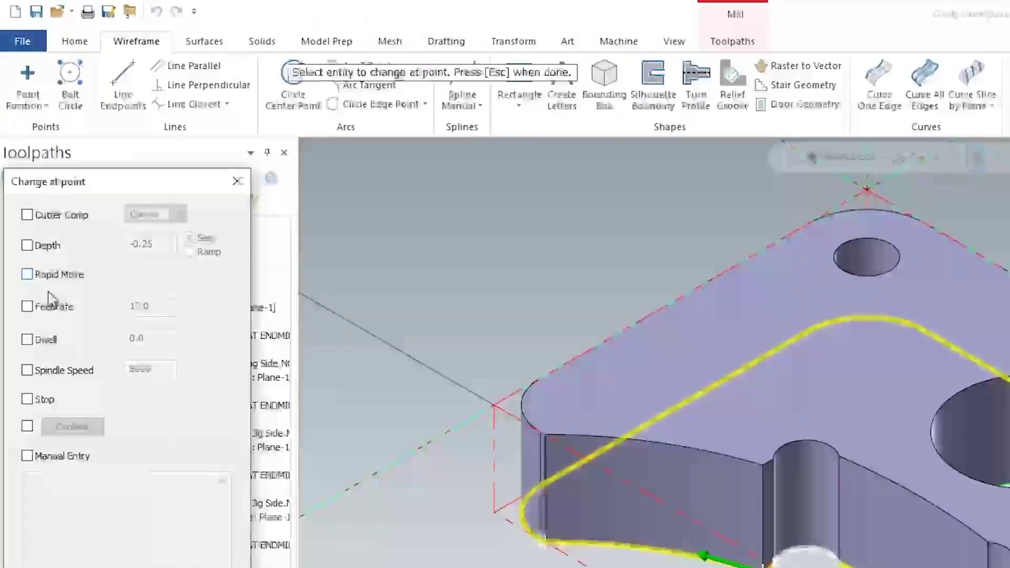
{"action": "left_click", "coordinate": [55, 307]}
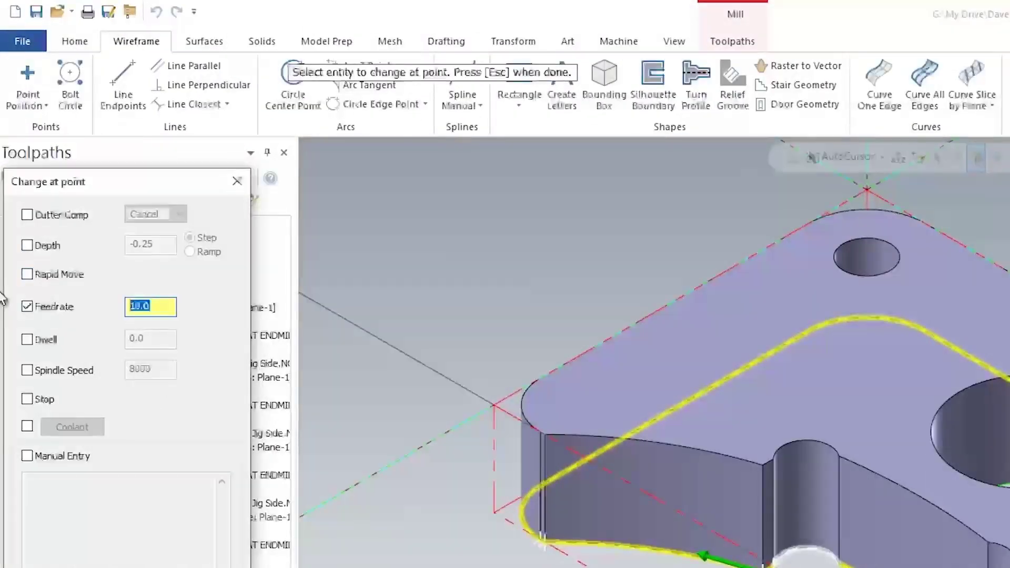
{"action": "type", "text": "5"}
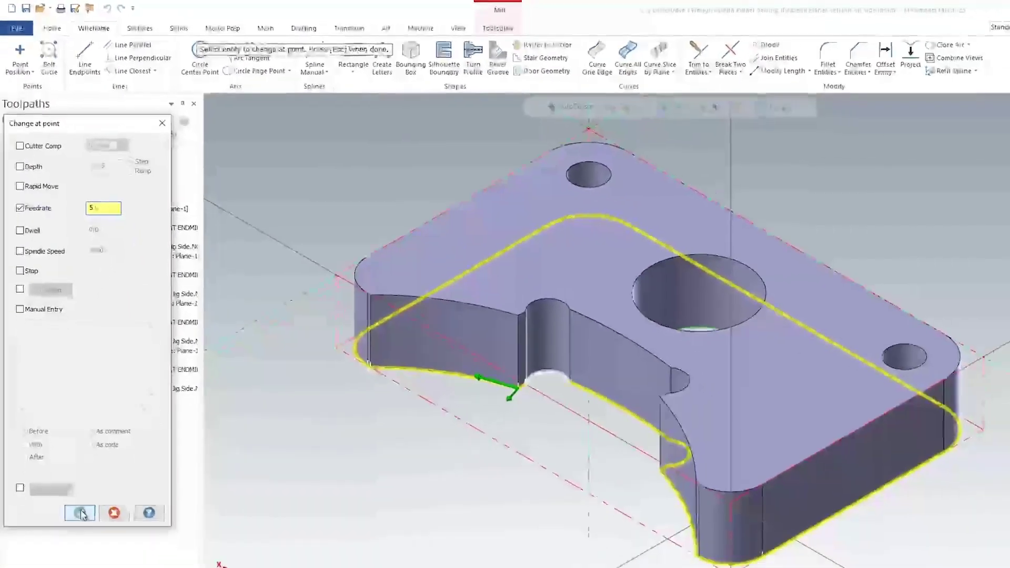
{"action": "left_click", "coordinate": [72, 456]}
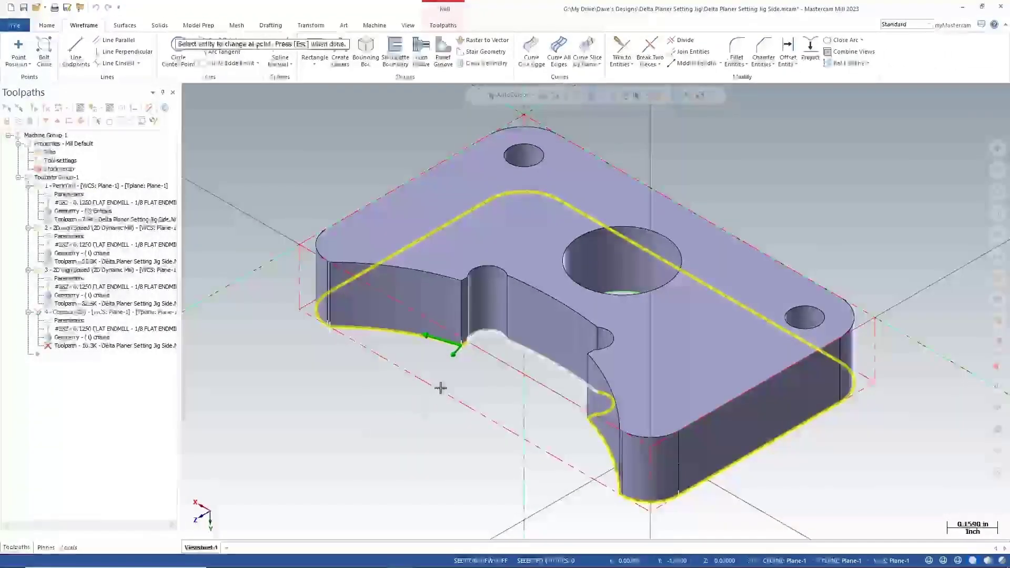
Add a change at point with feedrate 10 where the chain leaves the rounded notch
{"action": "left_click", "coordinate": [470, 345]}
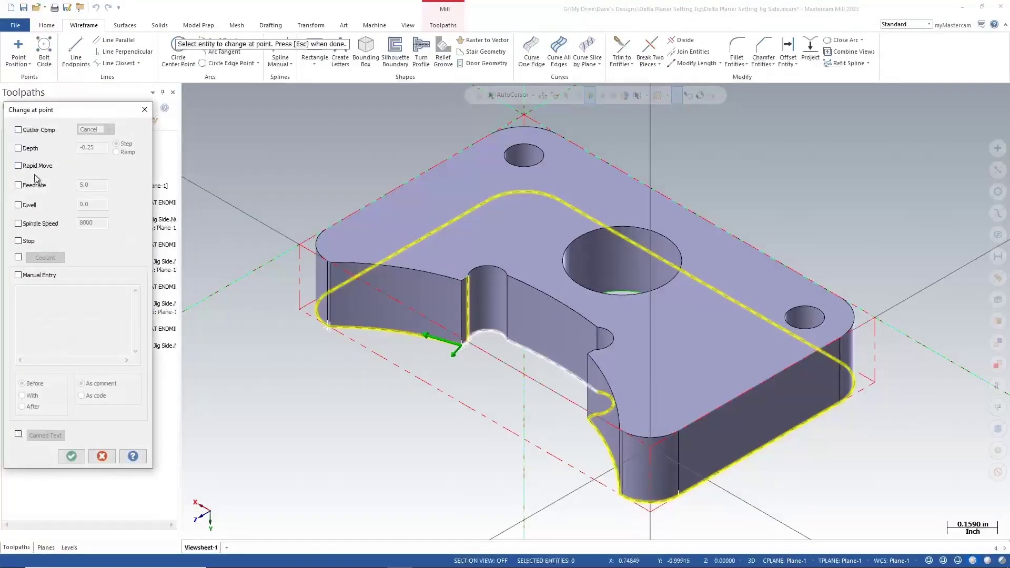
{"action": "double_click", "coordinate": [98, 184]}
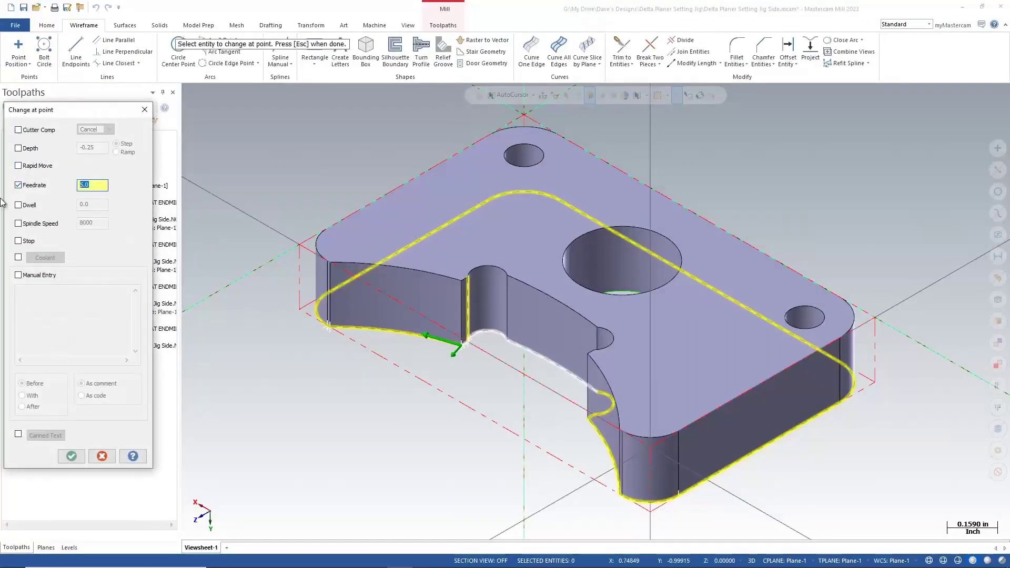
{"action": "left_click", "coordinate": [74, 456]}
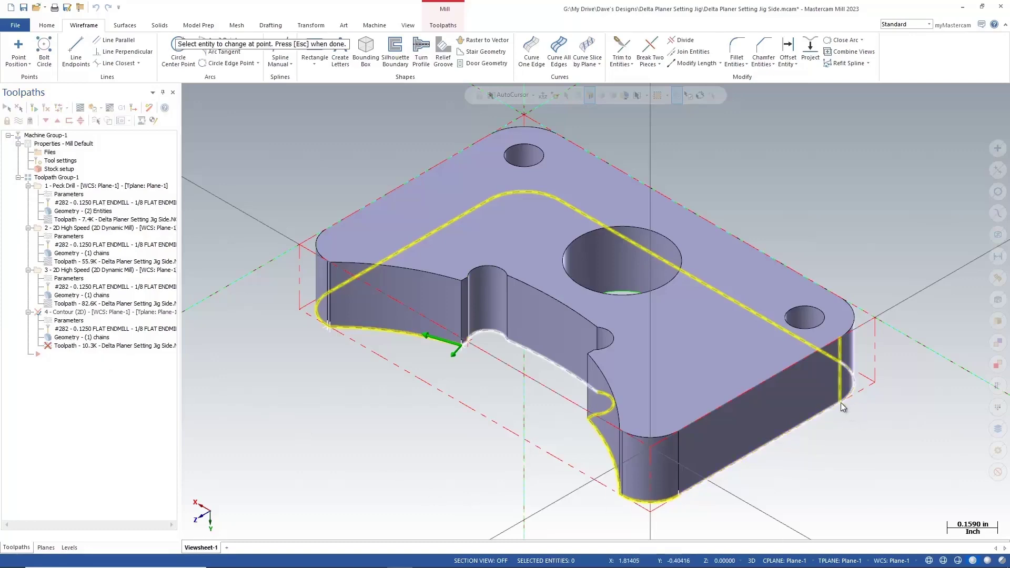
Add a stepped depth change at the far end of the straight side's lower edge, at the corner with the nearby small hole
{"action": "left_click", "coordinate": [841, 404]}
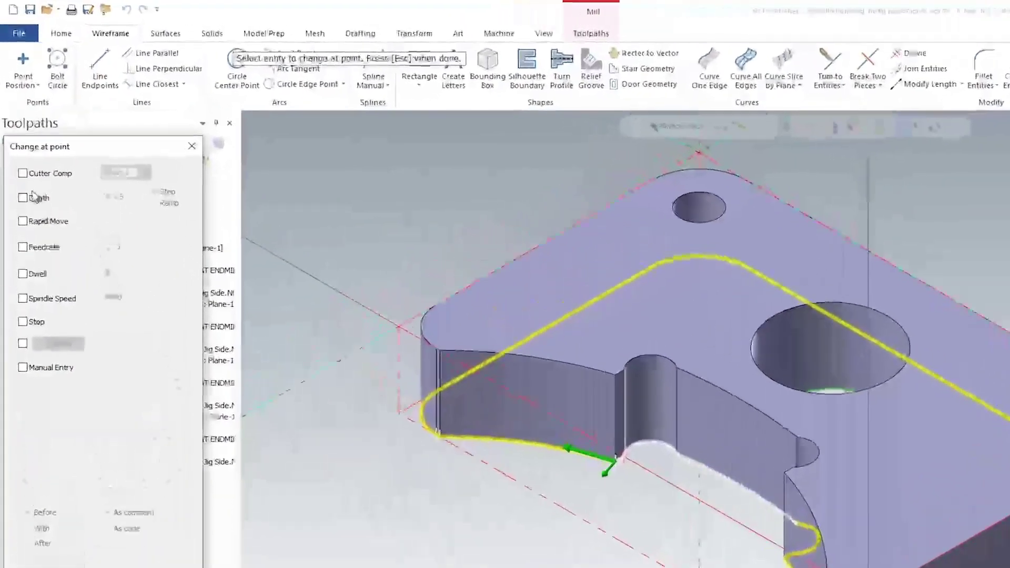
{"action": "left_click", "coordinate": [32, 226]}
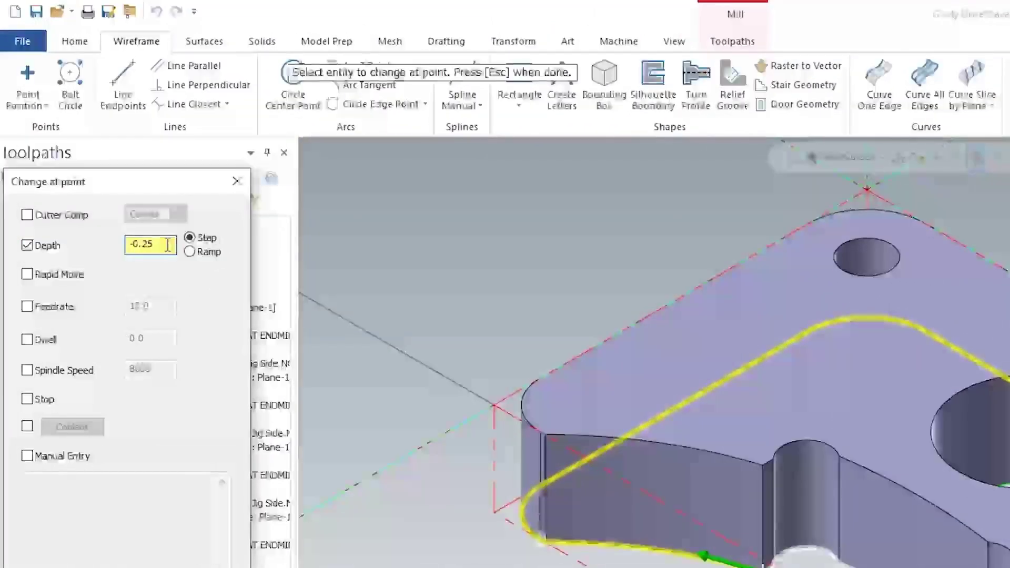
{"action": "key", "text": "BackSpace"}
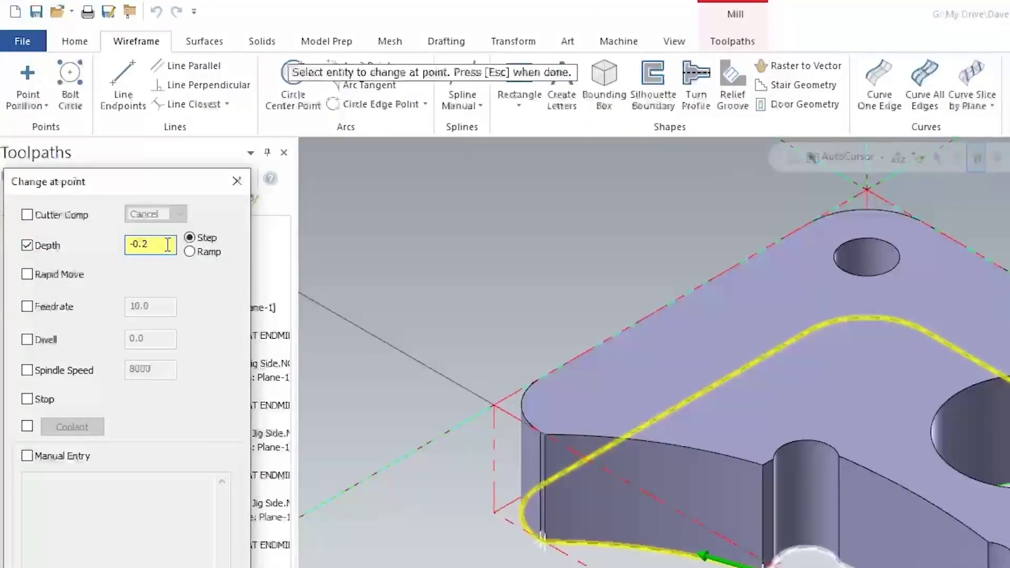
{"action": "type", "text": "7"}
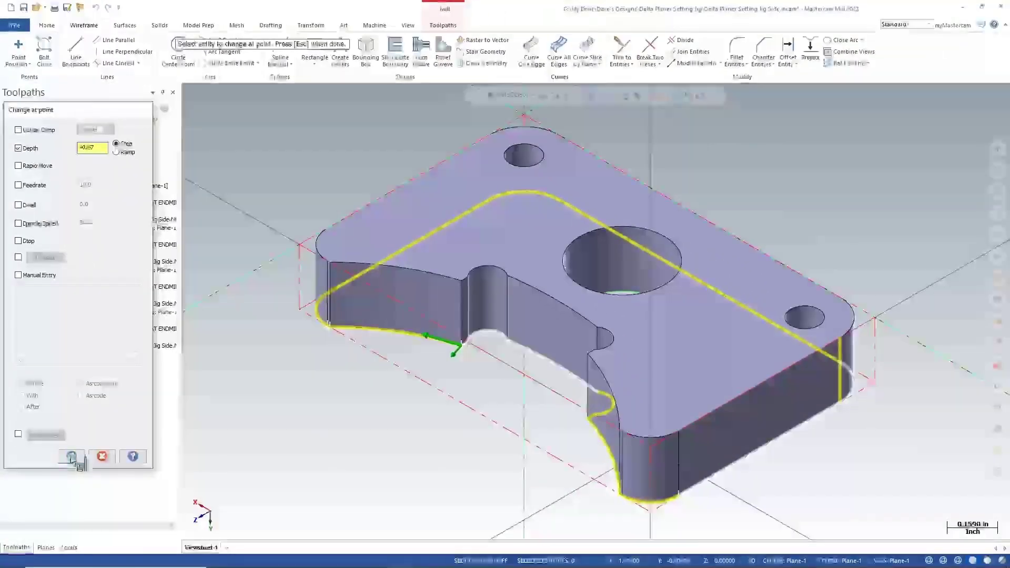
{"action": "left_click", "coordinate": [80, 518]}
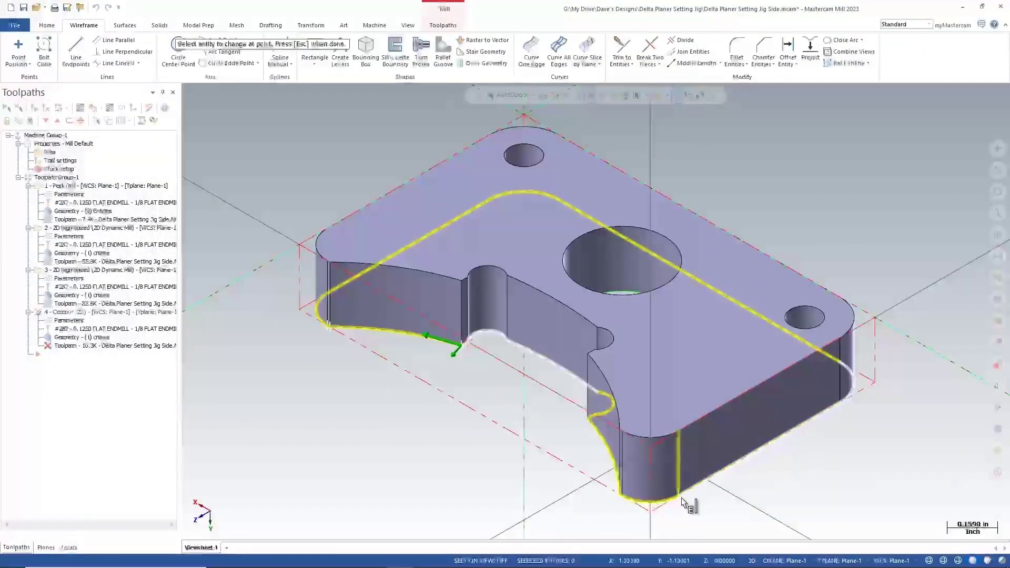
Add a stepped depth change at the near end of the same straight edge, where the front corner radius begins
{"action": "left_click", "coordinate": [681, 501]}
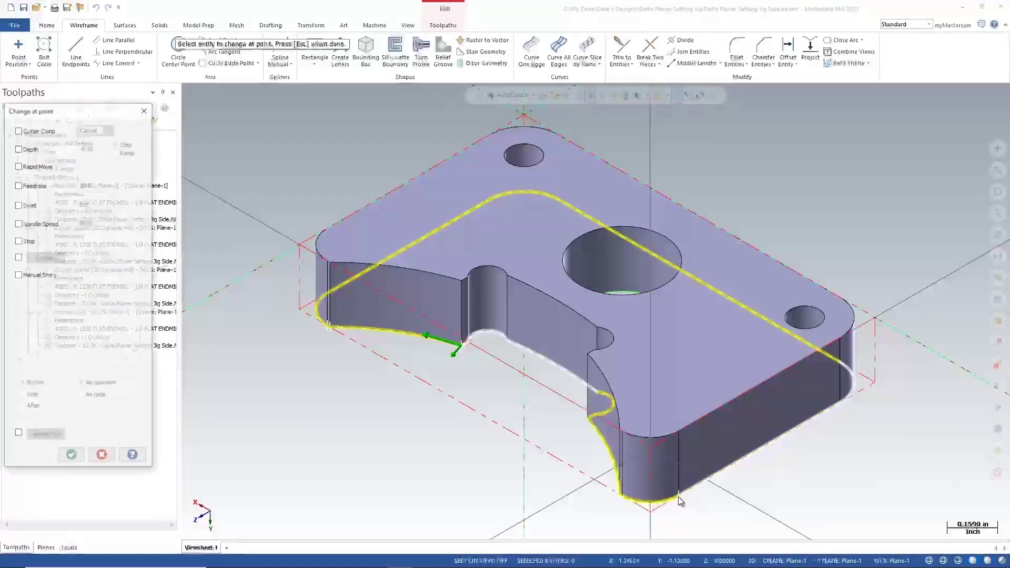
{"action": "left_click", "coordinate": [33, 149]}
{"action": "left_click", "coordinate": [100, 149]}
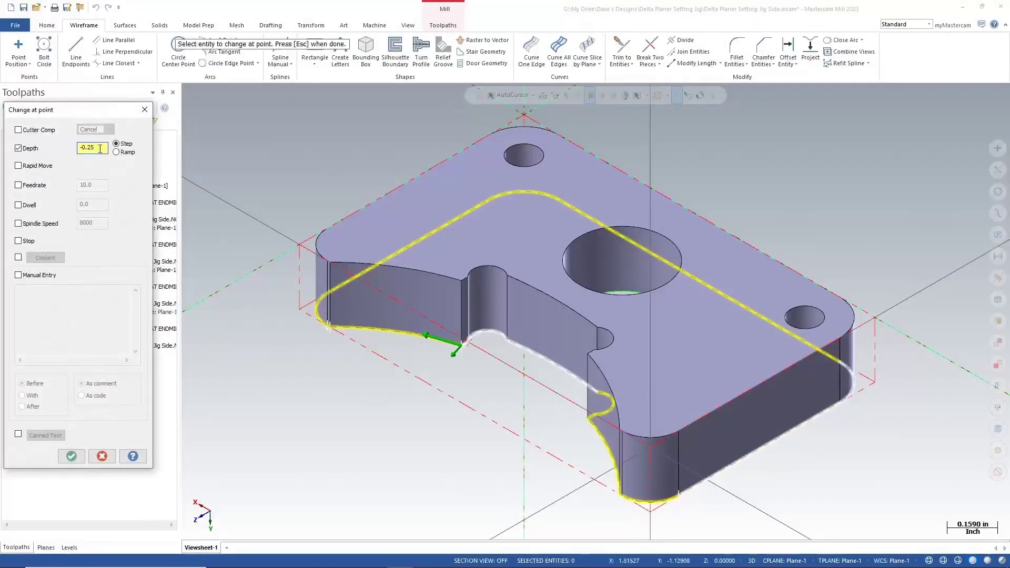
{"action": "type", "text": "7"}
{"action": "left_click", "coordinate": [71, 456]}
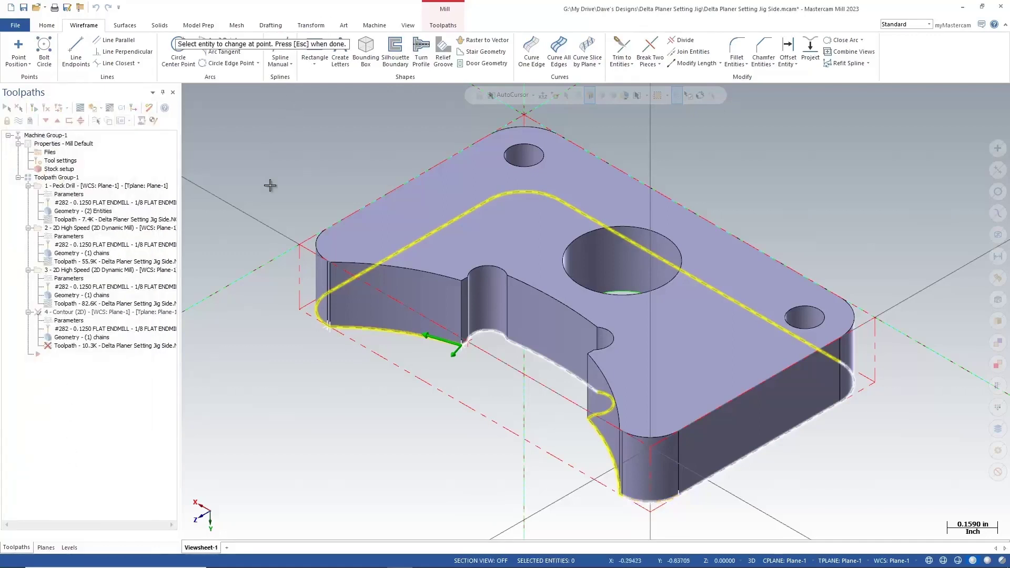
Accept the chain edits and regenerate the contour toolpath, then save the file
{"action": "key", "text": "Escape"}
{"action": "left_click", "coordinate": [86, 242]}
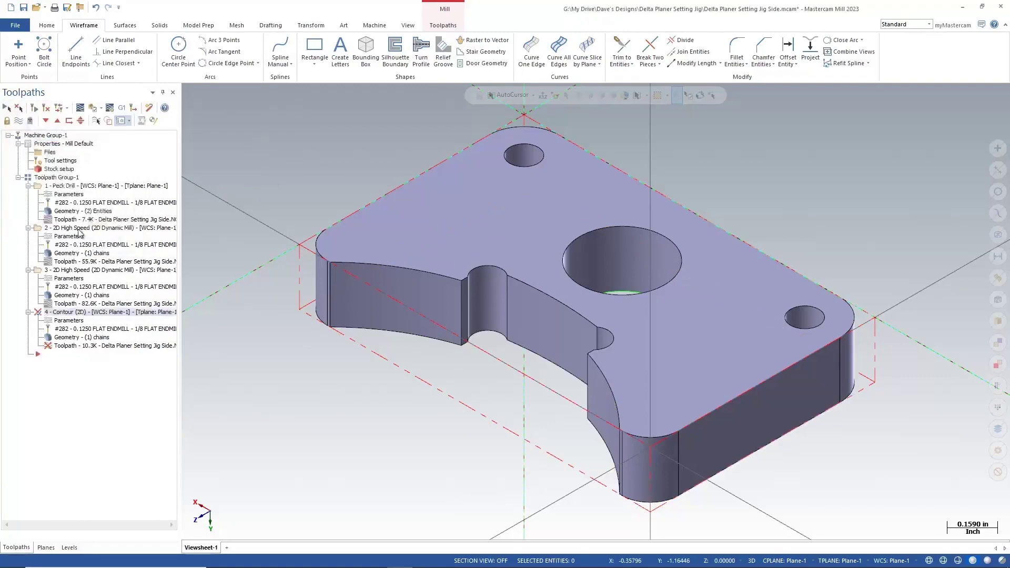
{"action": "left_click", "coordinate": [46, 109]}
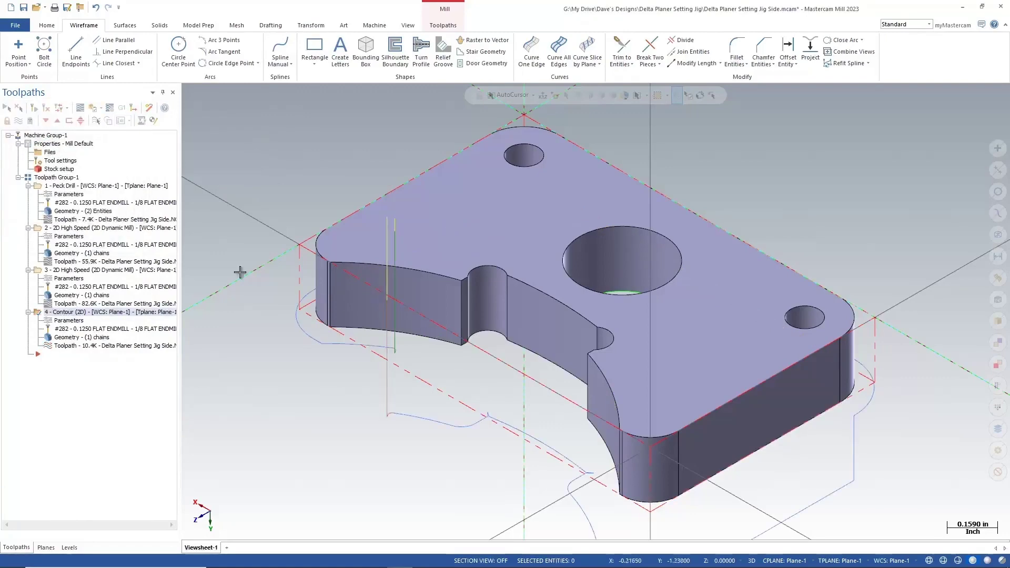
{"action": "mouse_move", "coordinate": [448, 327]}
{"action": "middle_mouse_down"}
{"action": "mouse_move", "coordinate": [471, 297]}
{"action": "mouse_move", "coordinate": [509, 289]}
{"action": "mouse_move", "coordinate": [541, 311]}
{"action": "mouse_move", "coordinate": [548, 336]}
{"action": "mouse_move", "coordinate": [454, 340]}
{"action": "mouse_move", "coordinate": [447, 352]}
{"action": "mouse_move", "coordinate": [481, 341]}
{"action": "mouse_move", "coordinate": [465, 321]}
{"action": "mouse_move", "coordinate": [444, 326]}
{"action": "mouse_move", "coordinate": [438, 313]}
{"action": "mouse_move", "coordinate": [355, 296]}
{"action": "middle_mouse_up"}
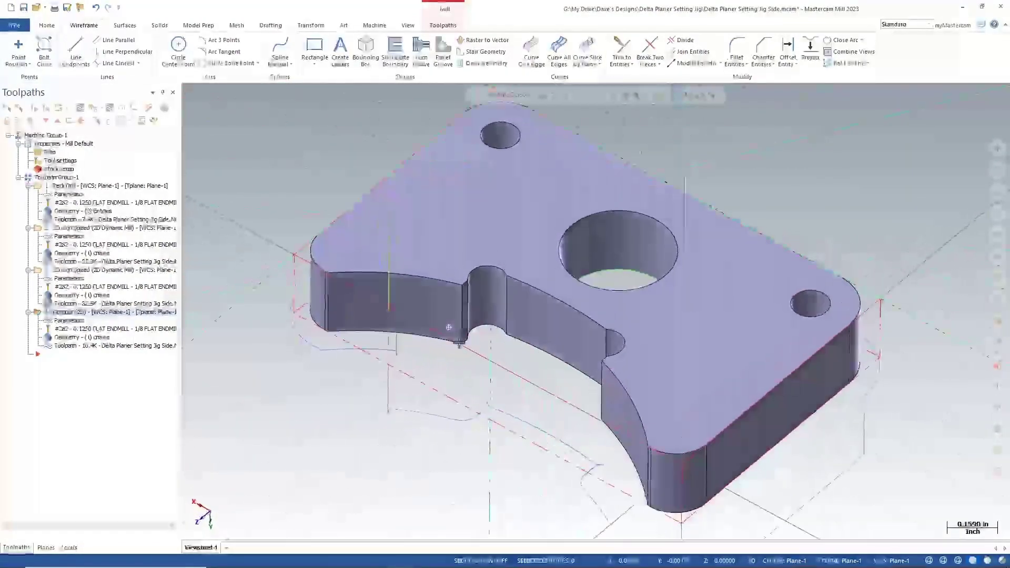
{"action": "left_click", "coordinate": [23, 8]}
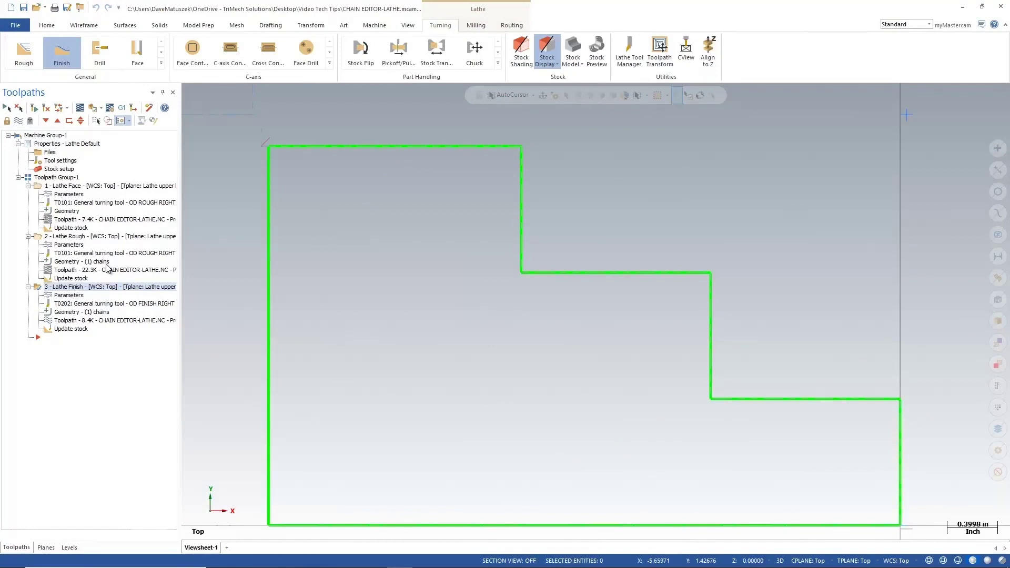
Examine the small radius at the outer corner of the lathe profile's largest step
{"action": "key", "text": "F1"}
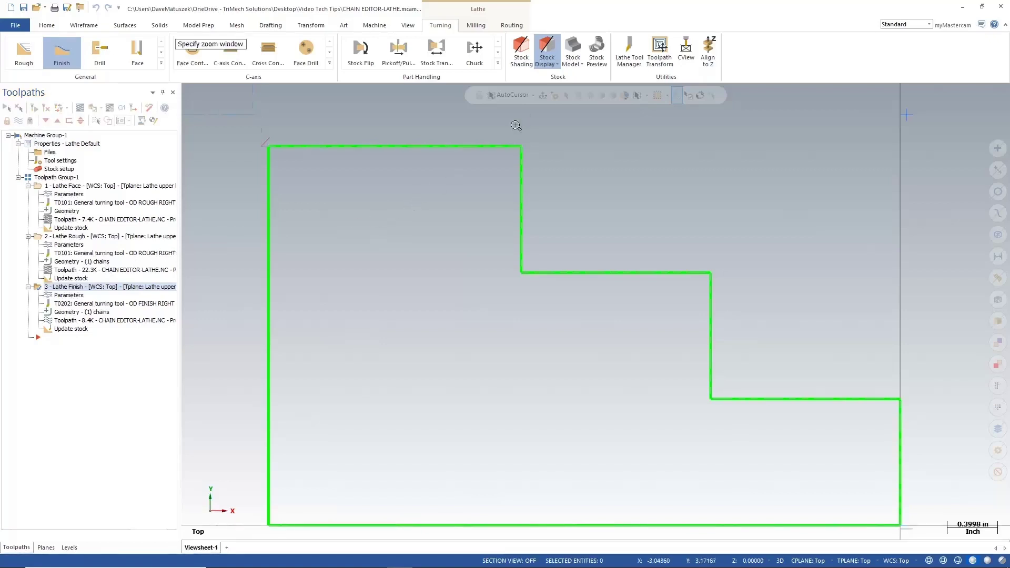
{"action": "left_click_drag", "start_coordinate": [506, 131], "coordinate": [536, 170]}
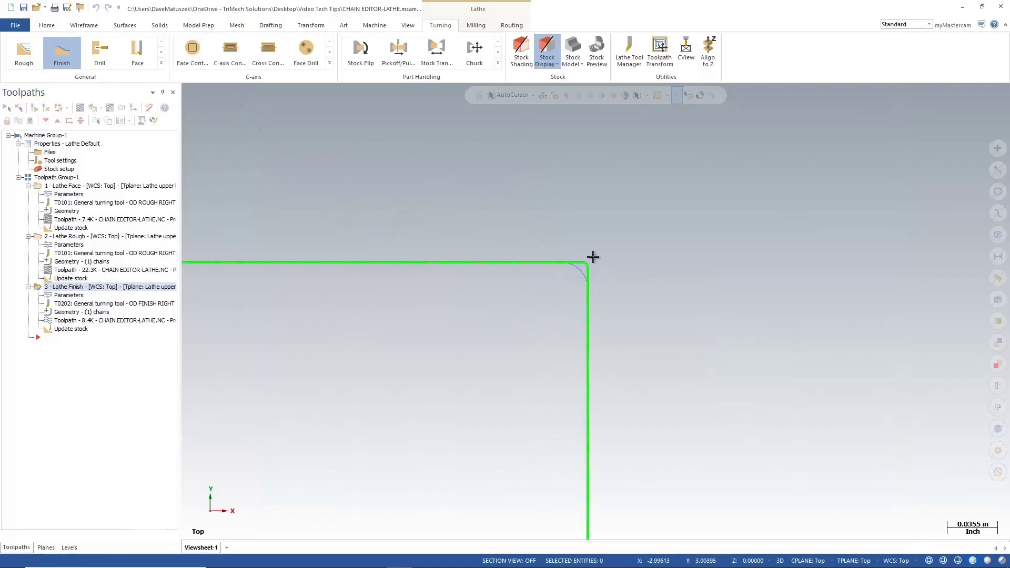
{"action": "right_click", "coordinate": [597, 222]}
{"action": "left_click", "coordinate": [612, 258]}
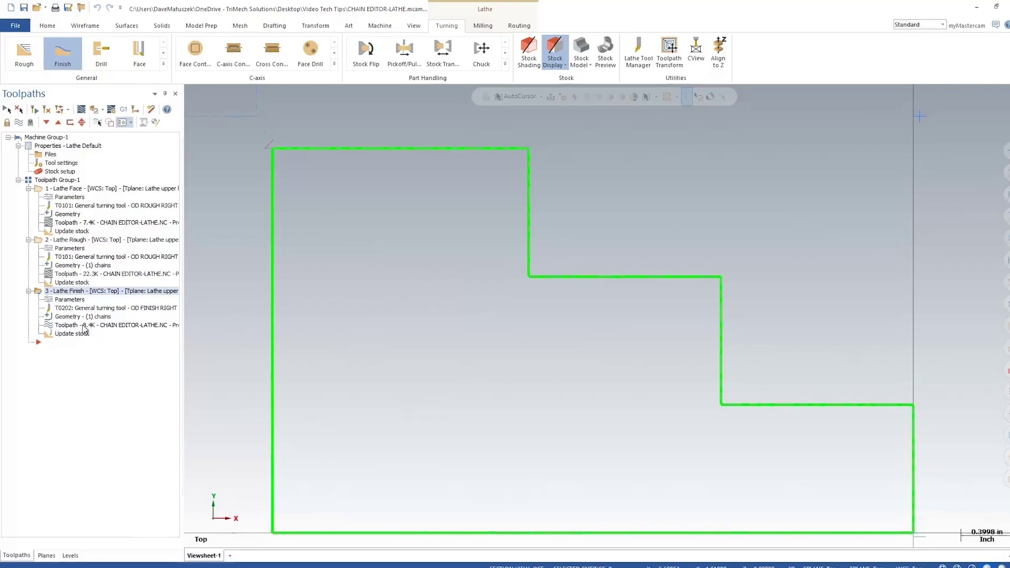
In the Lathe Finish chain, add a 0.001 inch/rev feedrate change at the start of the fillet on the middle step's outer corner
{"action": "left_click", "coordinate": [97, 371]}
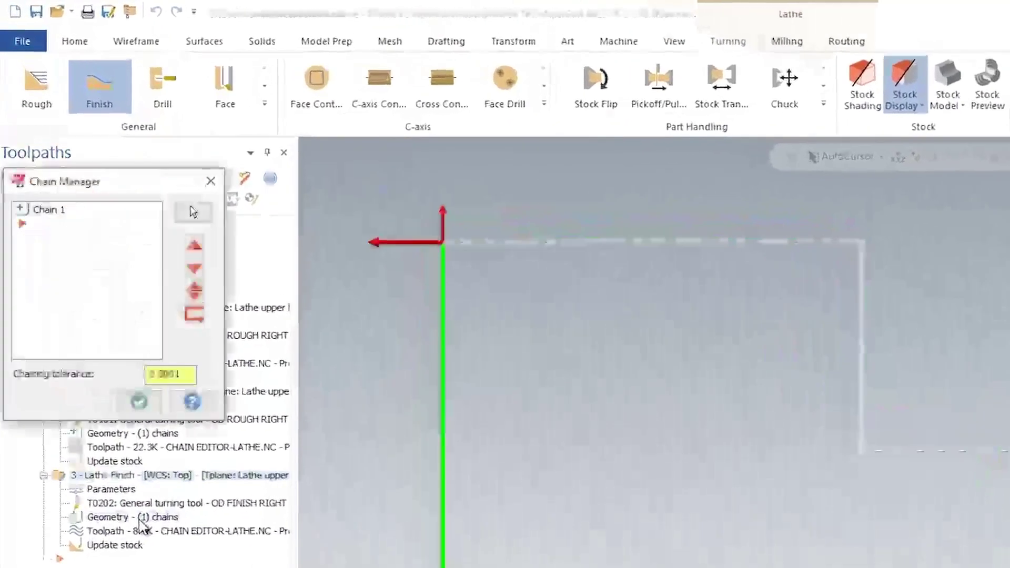
{"action": "right_click", "coordinate": [68, 217]}
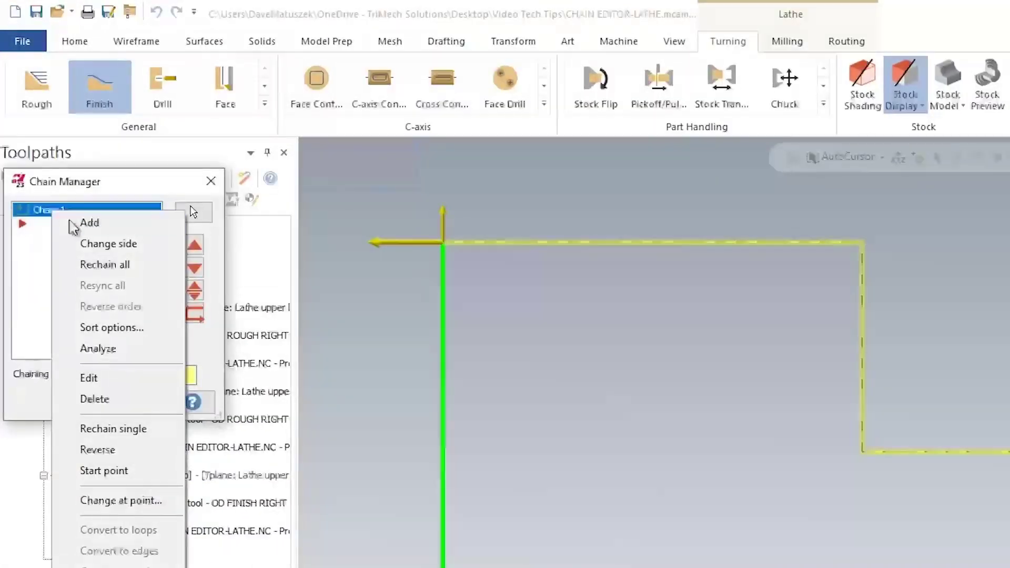
{"action": "left_click", "coordinate": [156, 503]}
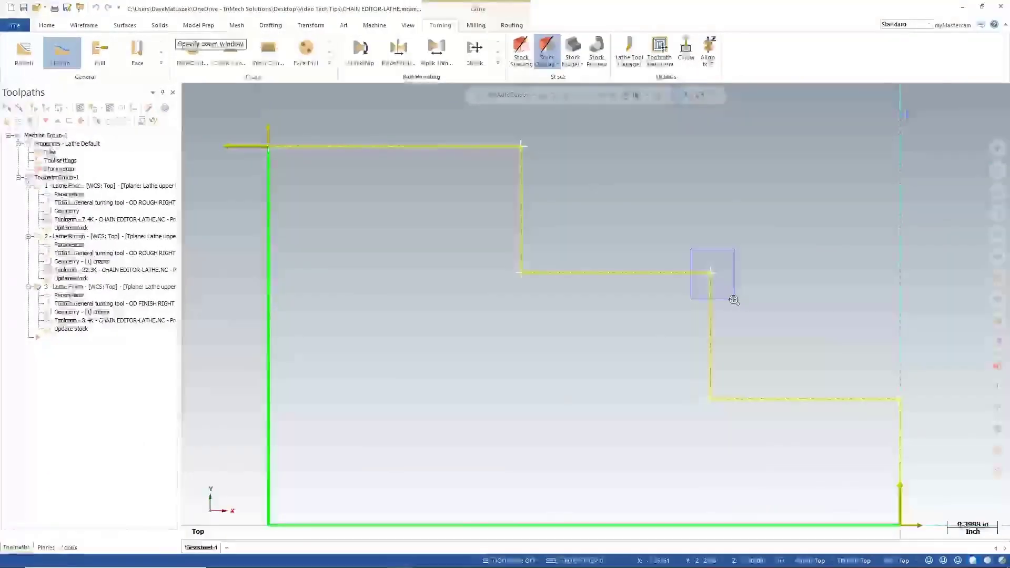
{"action": "scroll", "coordinate": [600, 273], "scroll_direction": "up", "scroll_amount": 5}
{"action": "scroll", "coordinate": [591, 332], "scroll_direction": "up", "scroll_amount": 6}
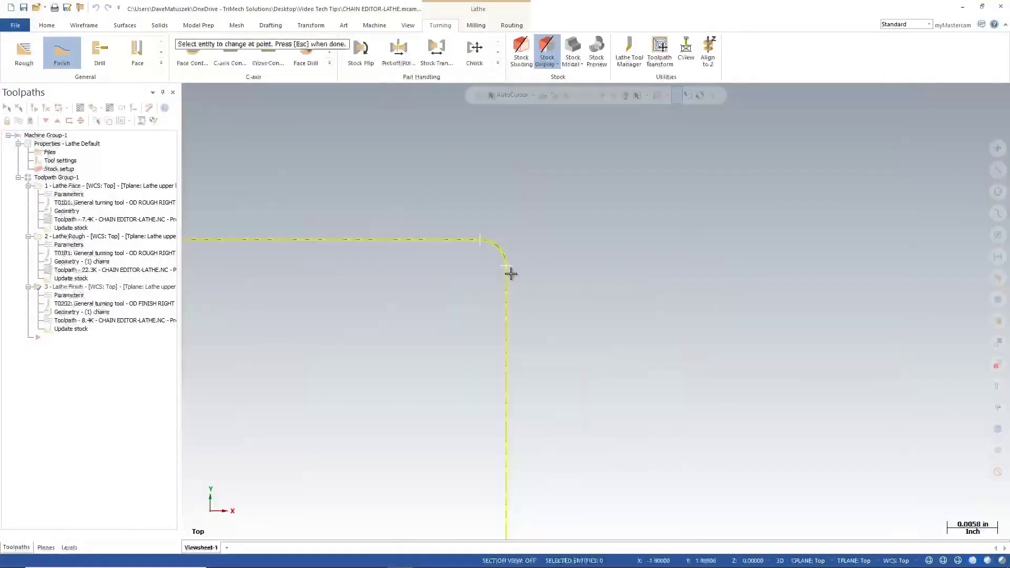
{"action": "left_click", "coordinate": [507, 266]}
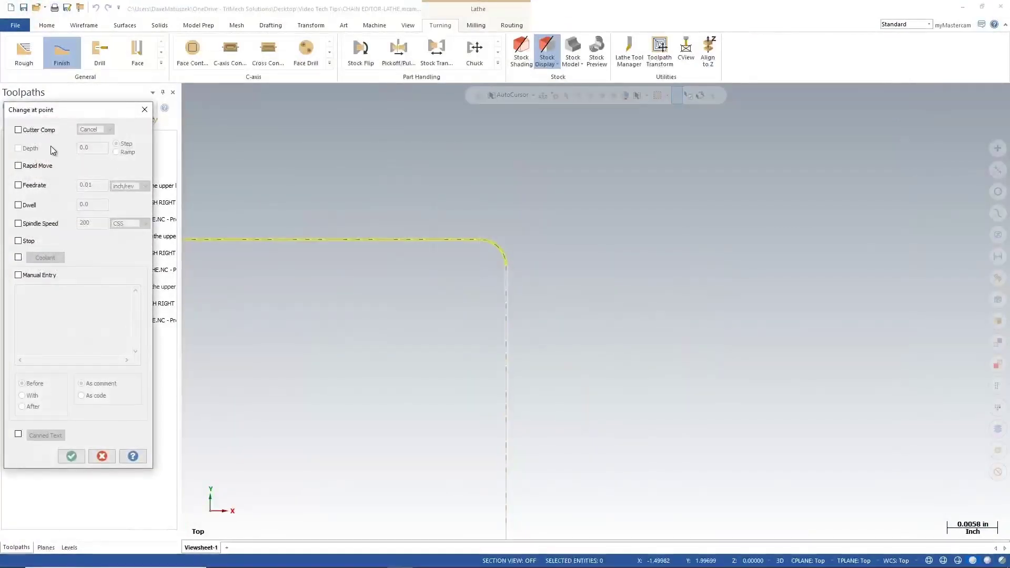
{"action": "left_click", "coordinate": [34, 186]}
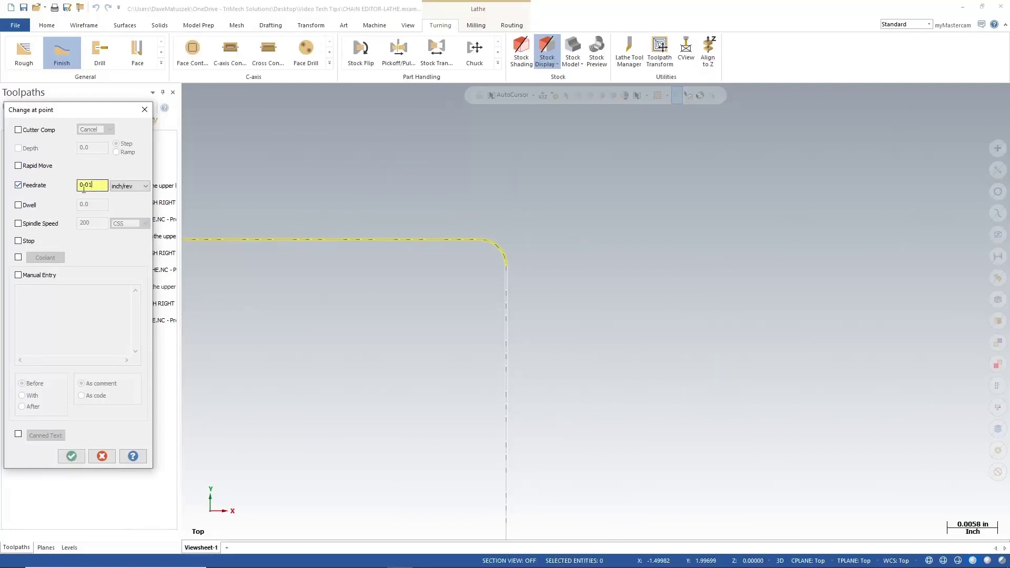
{"action": "type", "text": ".001"}
{"action": "left_click", "coordinate": [72, 456]}
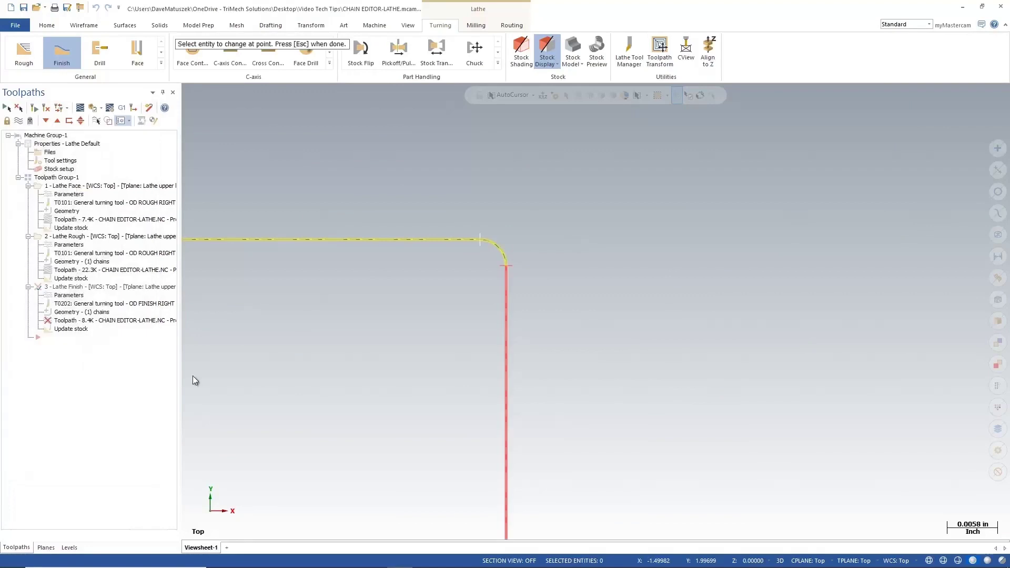
Add a second feedrate change in inch/rev at the end of the fillet, where it meets the horizontal line
{"action": "left_click", "coordinate": [479, 239]}
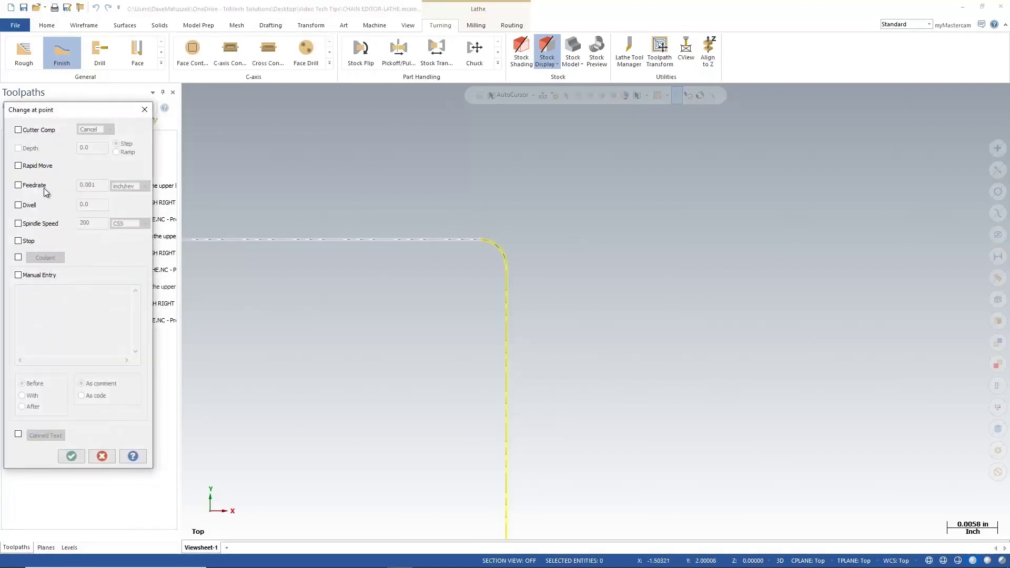
{"action": "left_click", "coordinate": [45, 189]}
{"action": "left_click", "coordinate": [97, 185]}
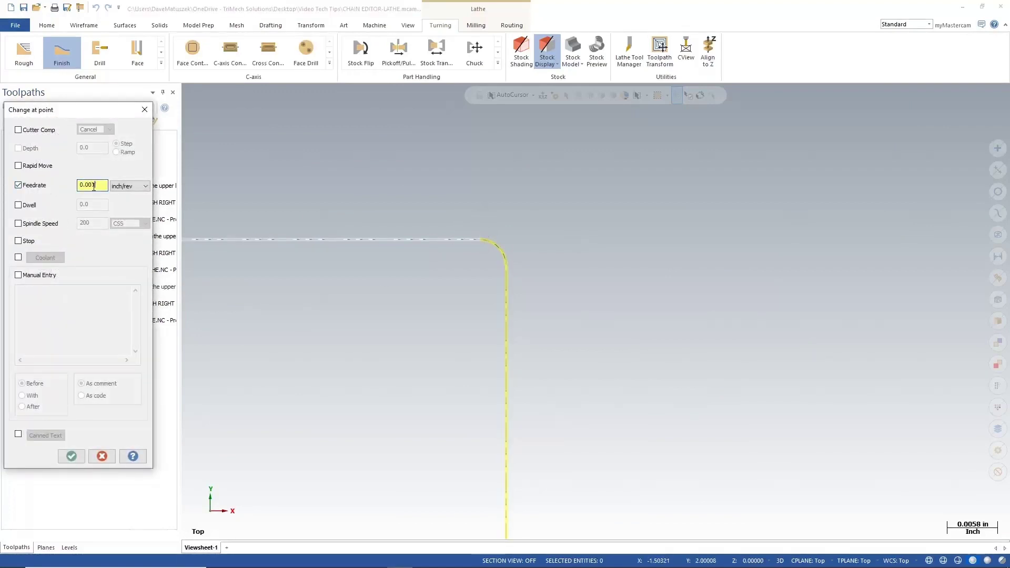
{"action": "type", "text": "1"}
{"action": "left_click", "coordinate": [71, 456]}
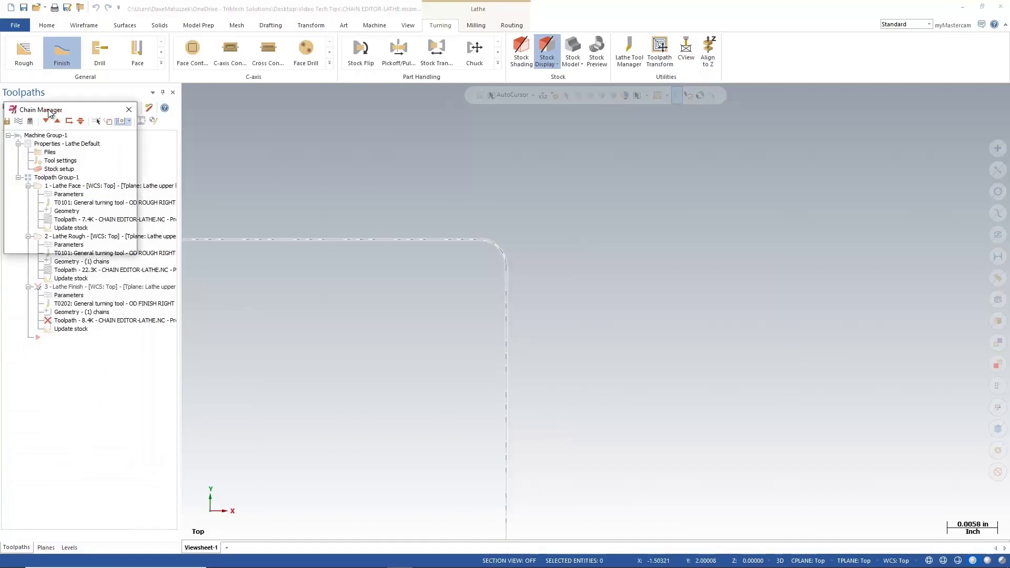
Accept the chain edits and regenerate the Lathe Finish toolpath
{"action": "key", "text": "Escape"}
{"action": "left_click", "coordinate": [85, 243]}
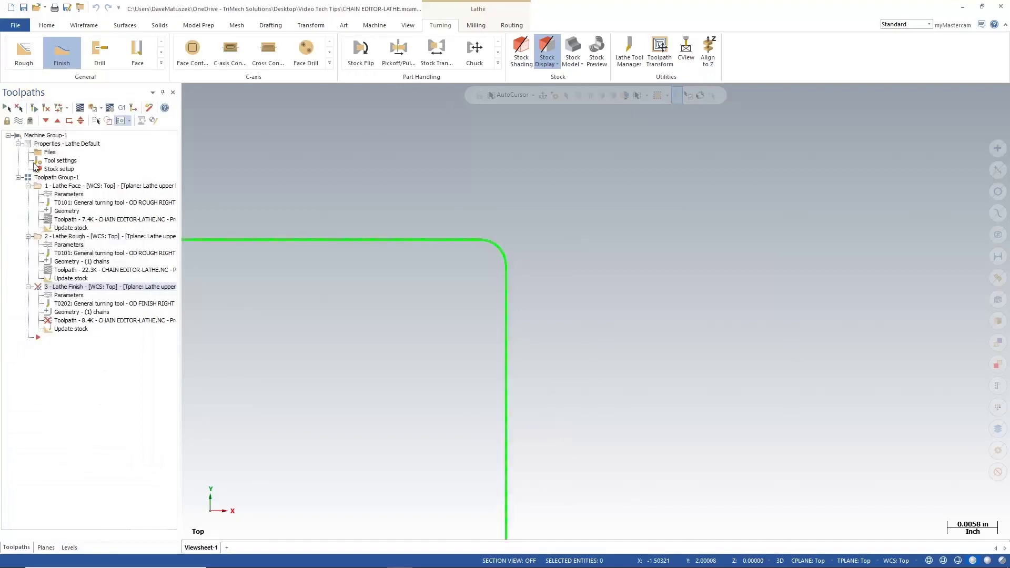
{"action": "left_click", "coordinate": [46, 107]}
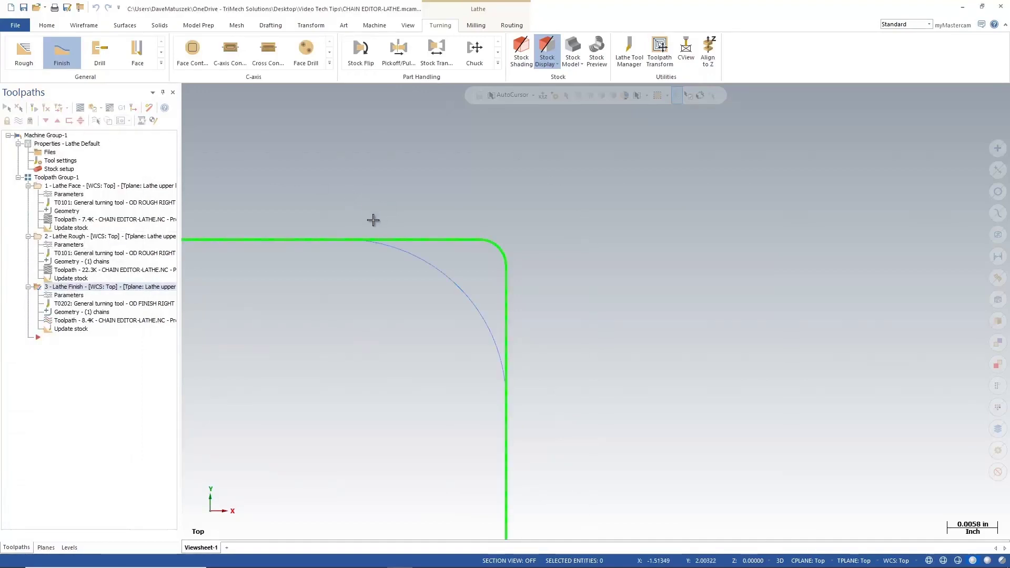
{"action": "key", "text": "alt+F1"}
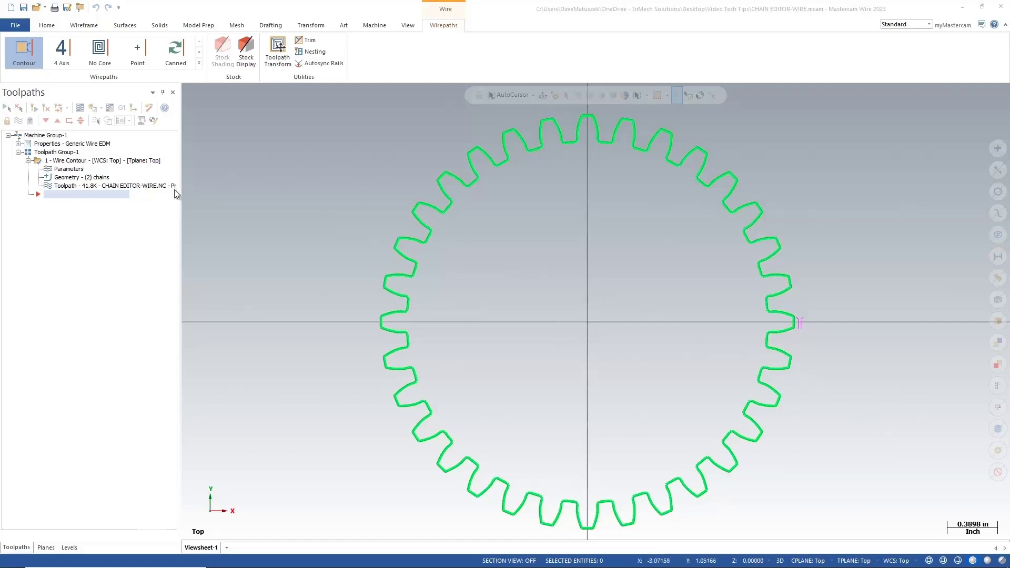
In Chain 2 of the Wire Contour geometry, add a change at point with the Stop/Glue control flag at the upper corner of the leftmost tooth's tip
{"action": "left_click", "coordinate": [79, 178]}
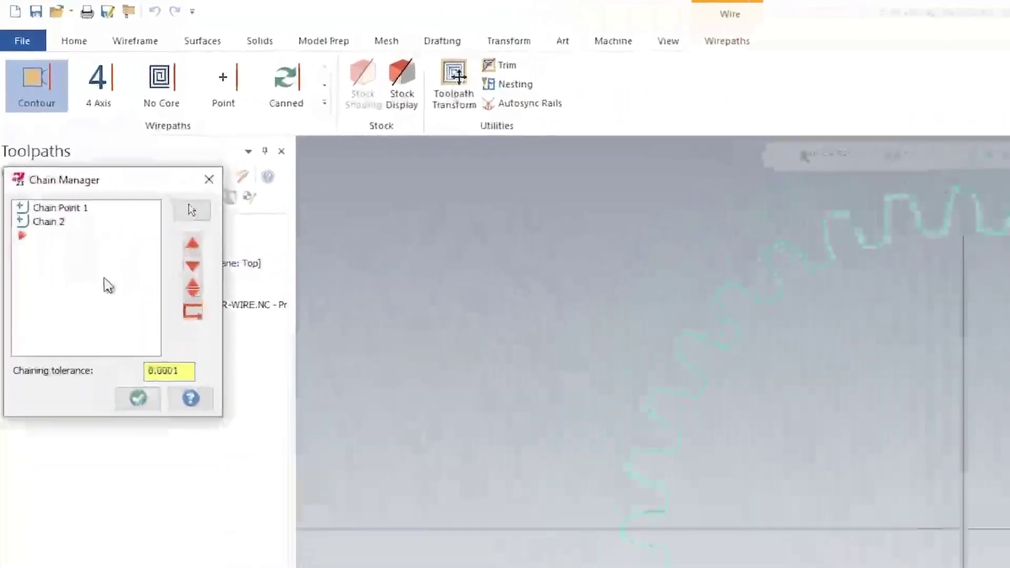
{"action": "left_click", "coordinate": [42, 223]}
{"action": "right_click", "coordinate": [42, 224]}
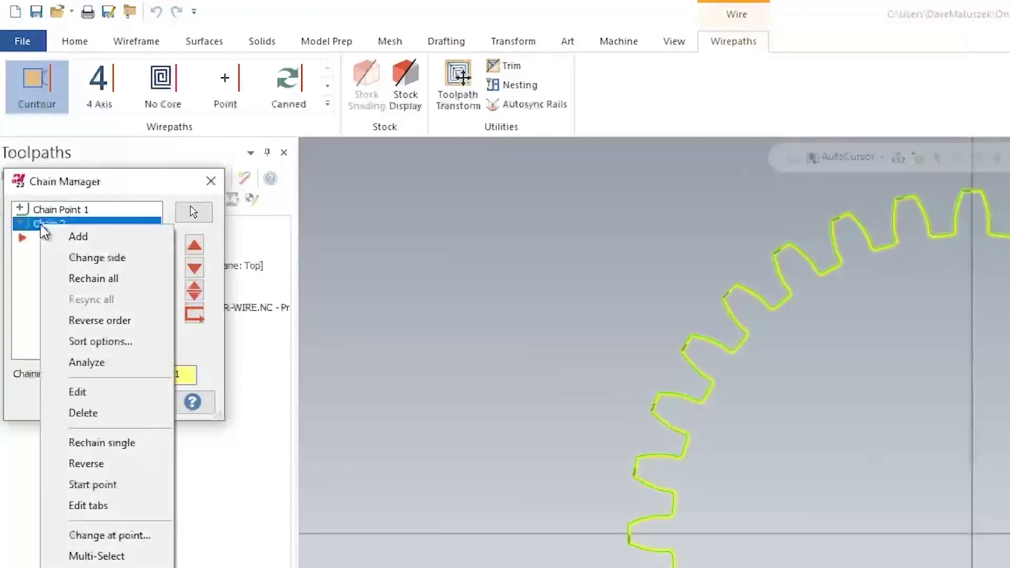
{"action": "left_click", "coordinate": [151, 532]}
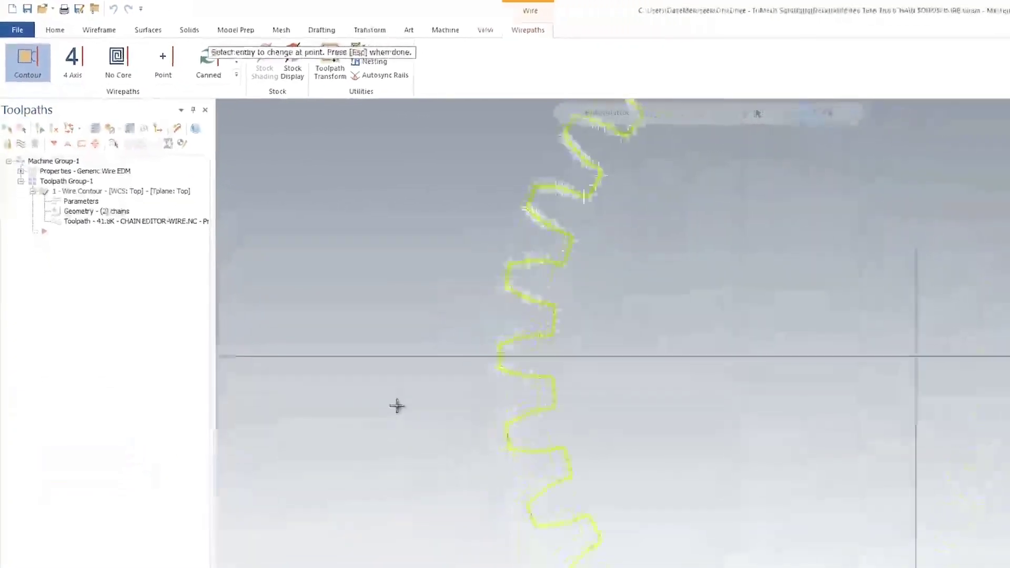
{"action": "scroll", "coordinate": [505, 357], "scroll_direction": "up", "scroll_amount": 2}
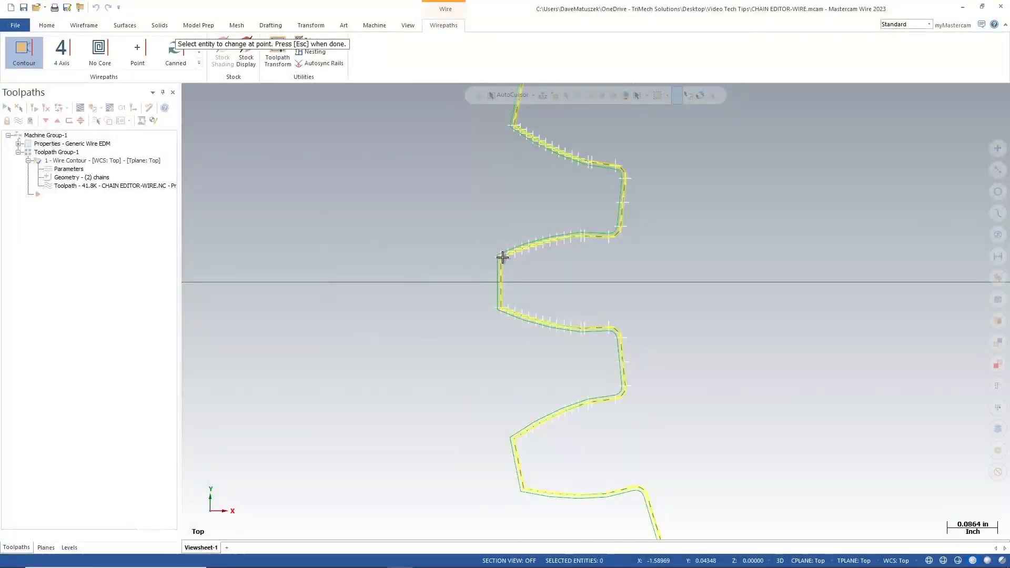
{"action": "left_click", "coordinate": [501, 258]}
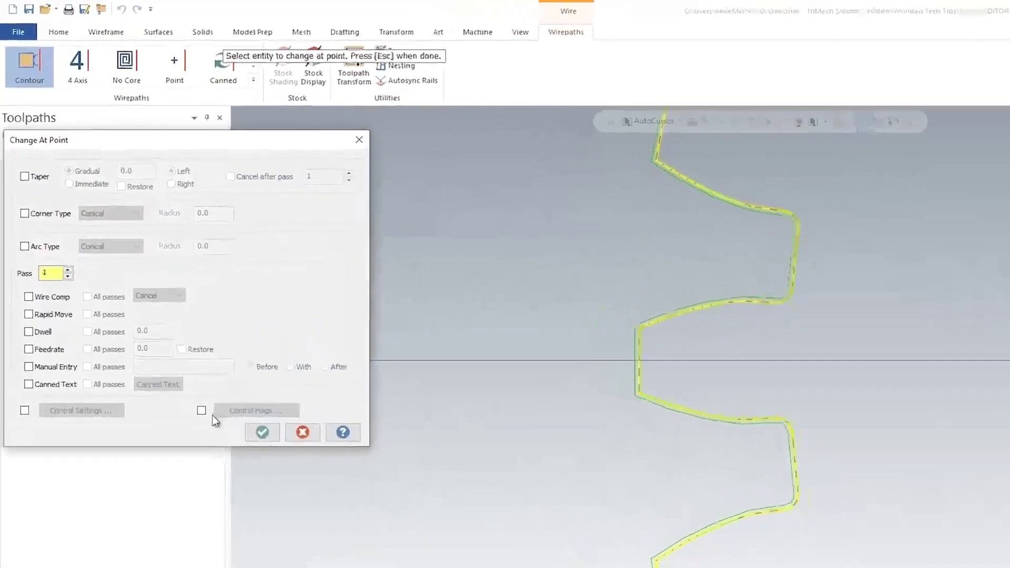
{"action": "left_click", "coordinate": [202, 410]}
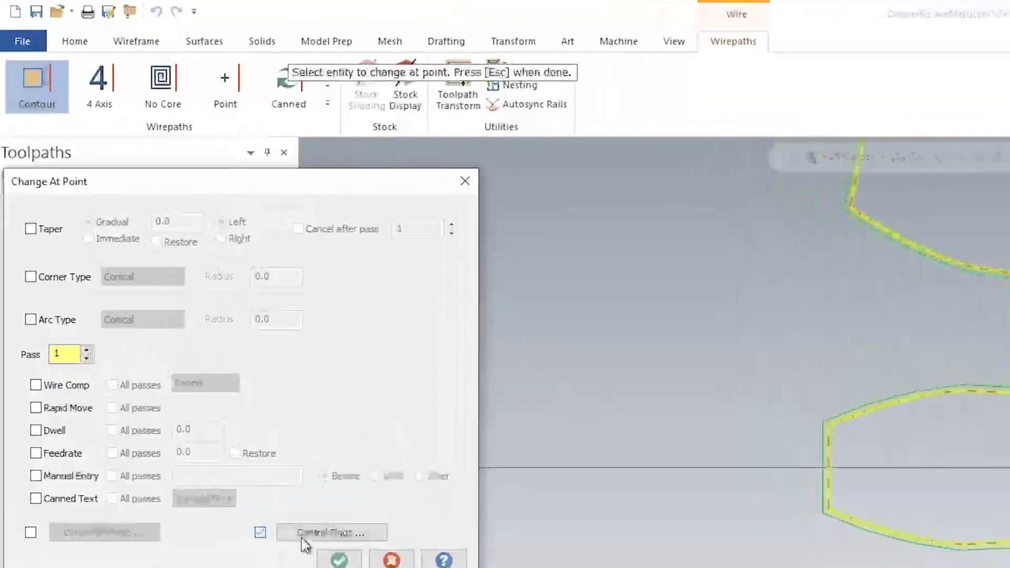
{"action": "left_click", "coordinate": [307, 536]}
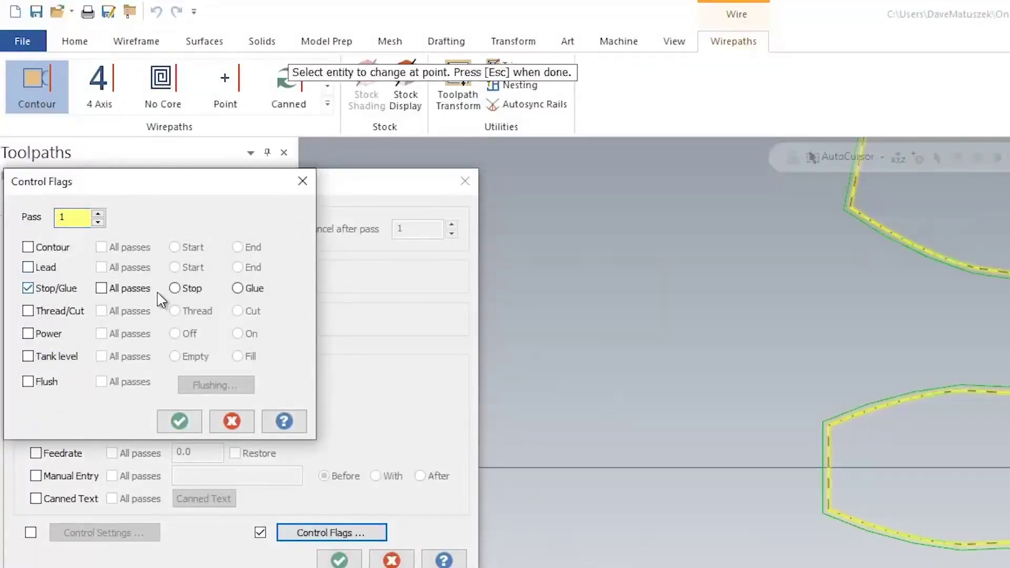
{"action": "left_click", "coordinate": [180, 421]}
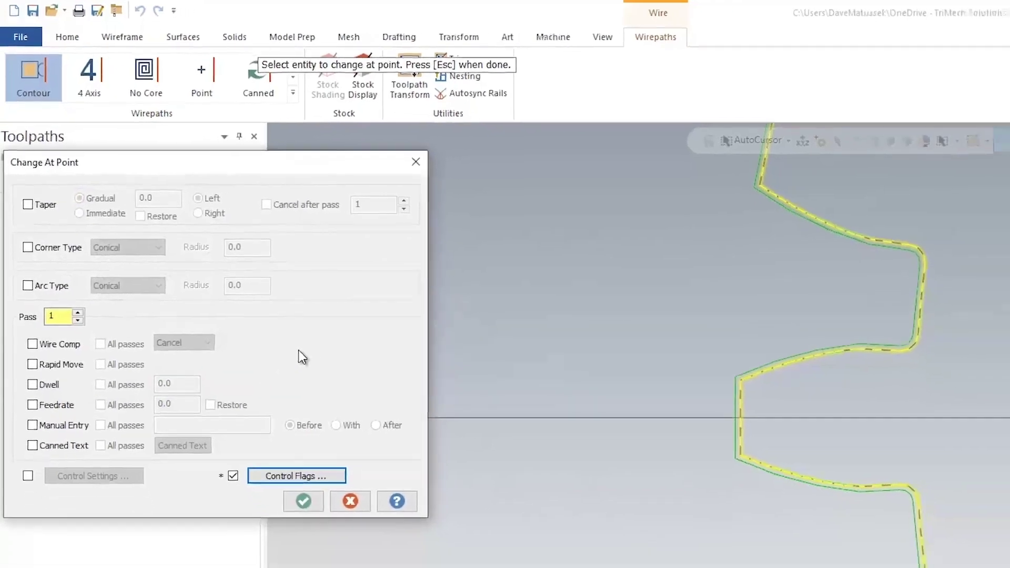
{"action": "left_click", "coordinate": [256, 421]}
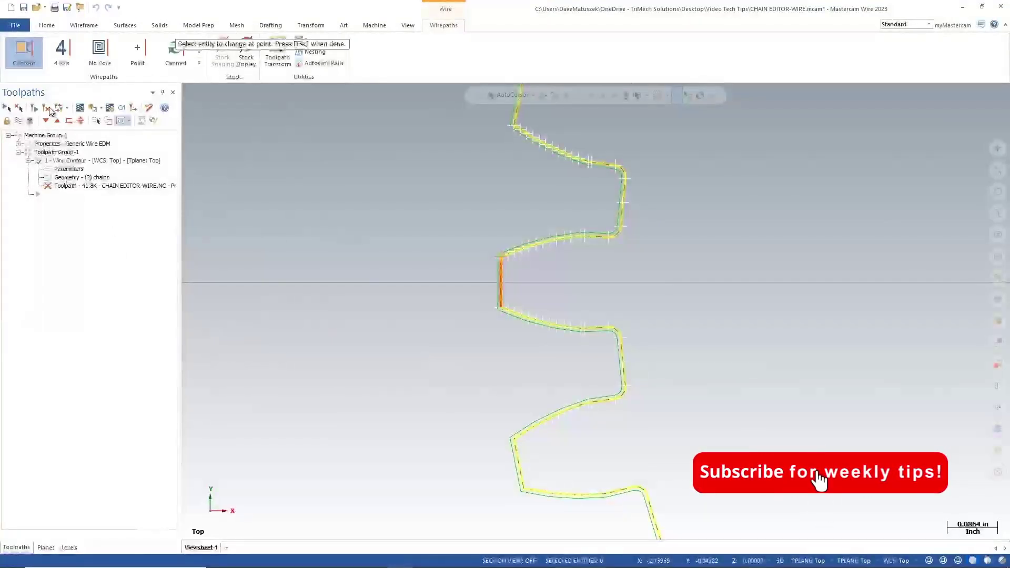
Accept the wire chain edits and regenerate the Wire Contour toolpath
{"action": "left_click", "coordinate": [85, 243]}
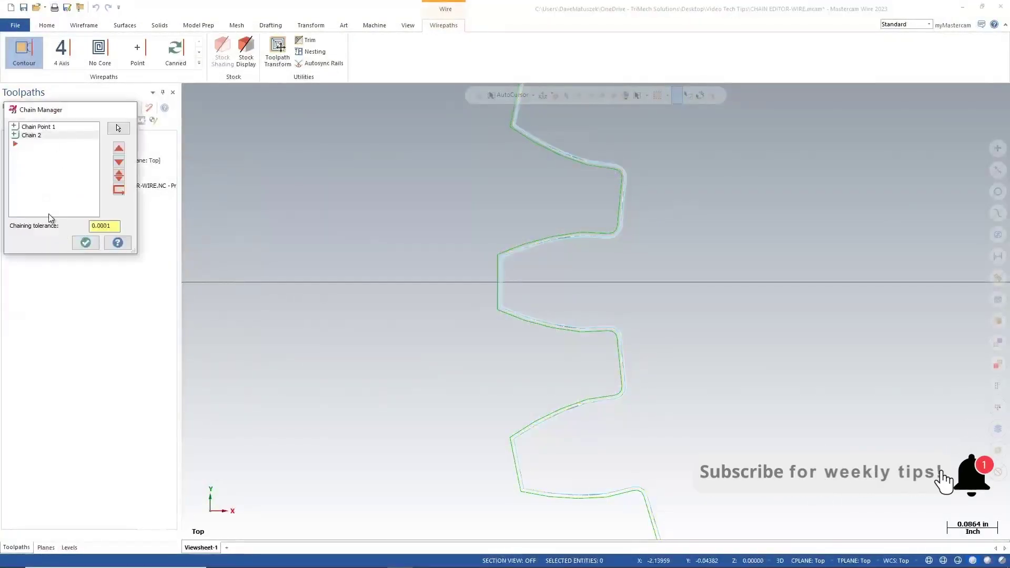
{"action": "left_click", "coordinate": [57, 108]}
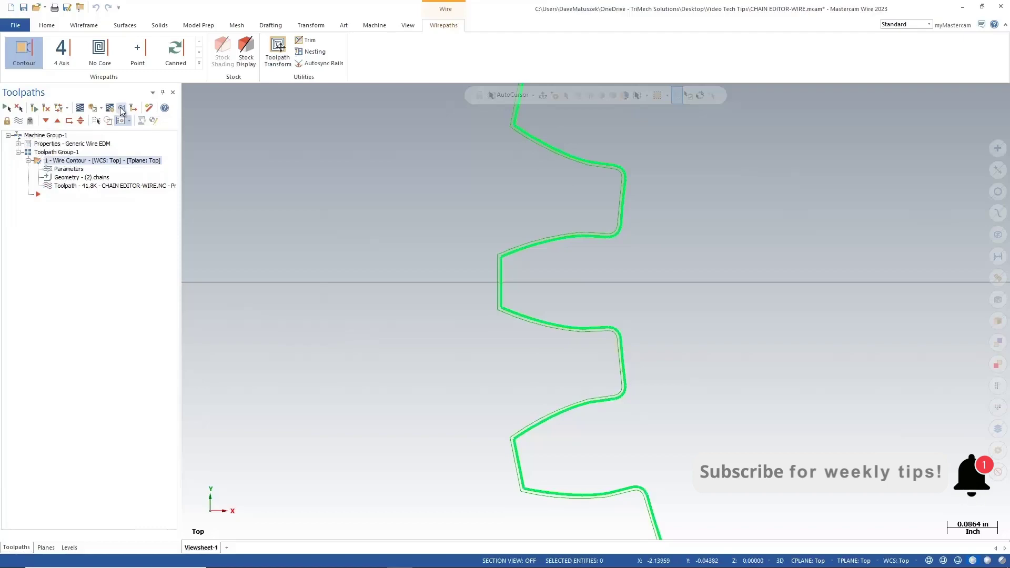